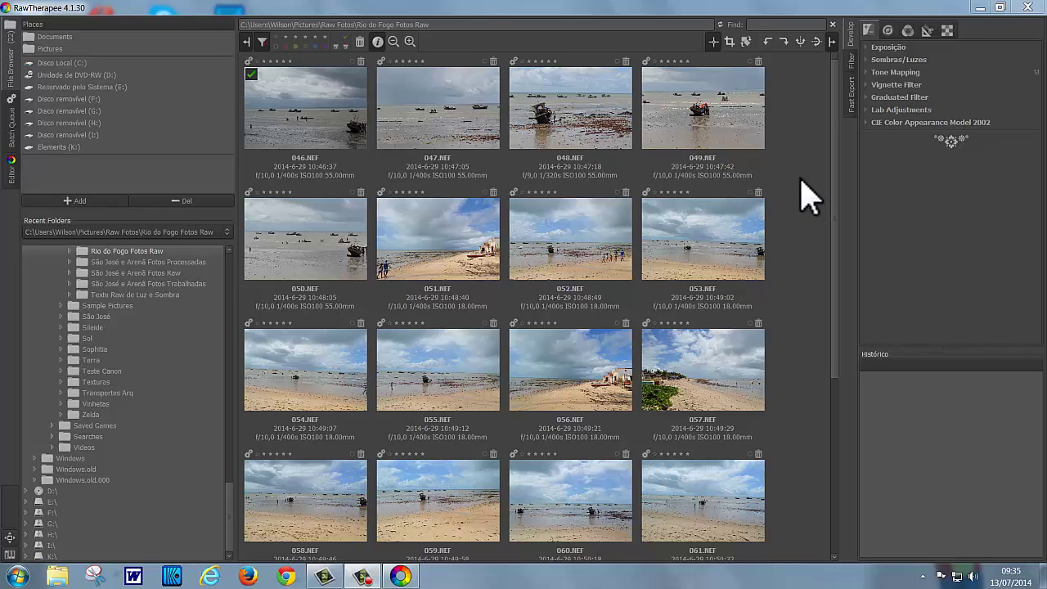
- Copy 049.NEF into the Rio do Fogo Fotos Raw folder and keep the current Windows colour scheme without further prompts
{"action": "left_click", "coordinate": [707, 119]}
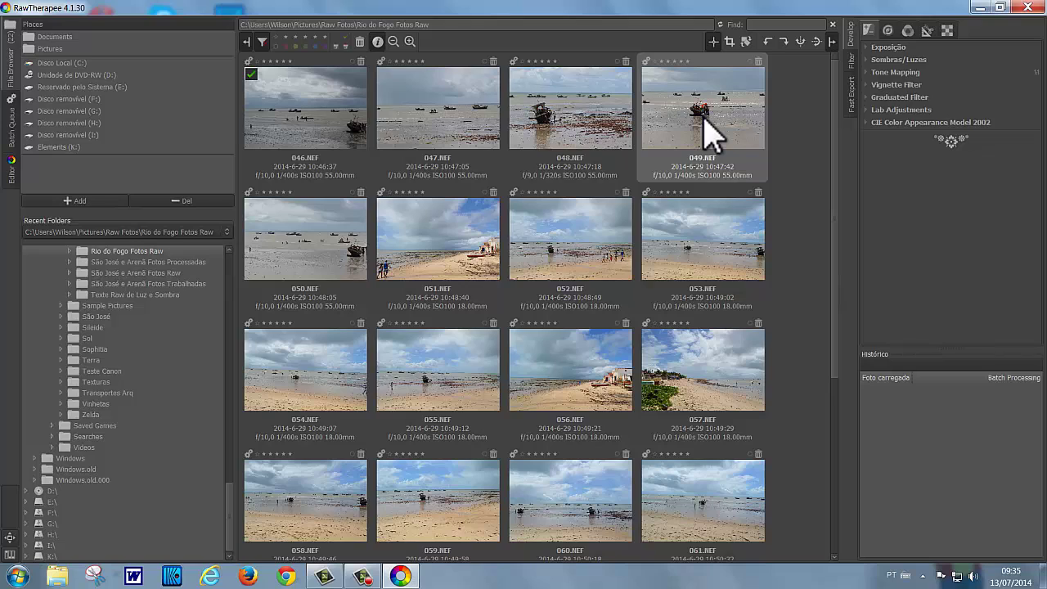
{"action": "right_click", "coordinate": [709, 136]}
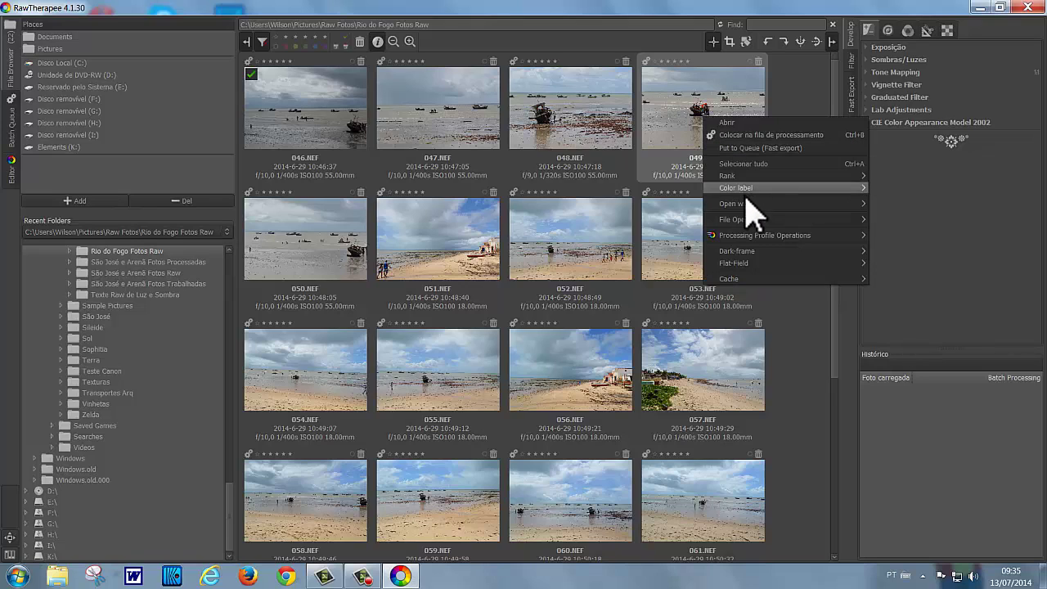
{"action": "mouse_move", "coordinate": [746, 206]}
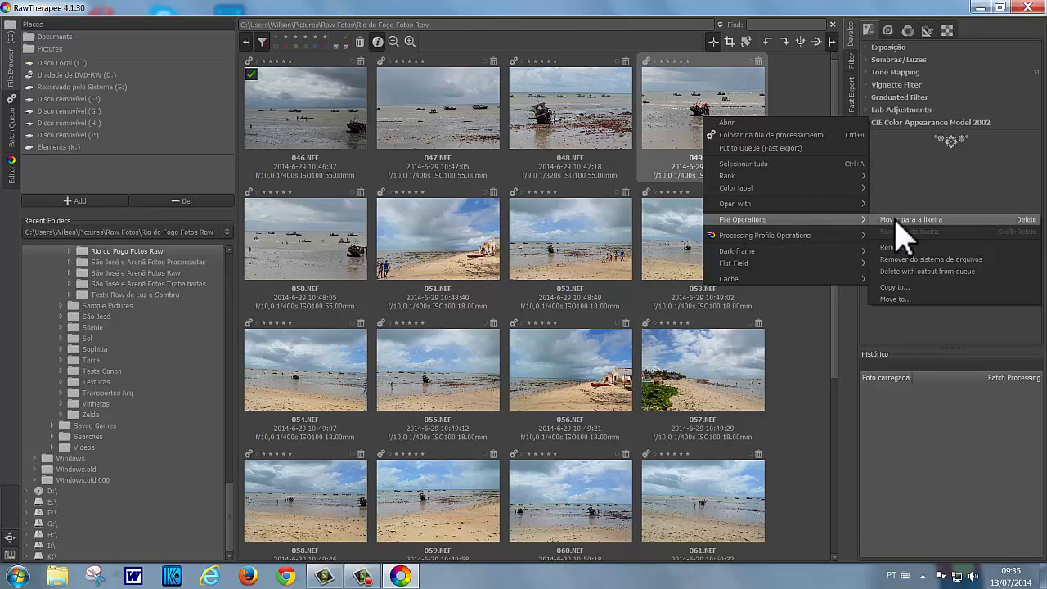
{"action": "left_click", "coordinate": [900, 287]}
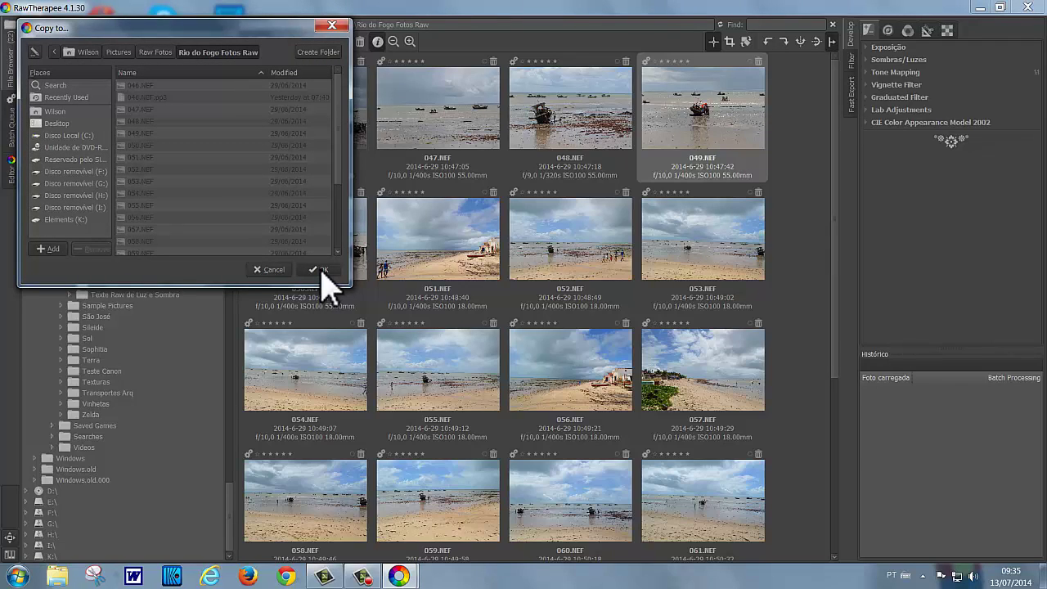
{"action": "left_click", "coordinate": [321, 271]}
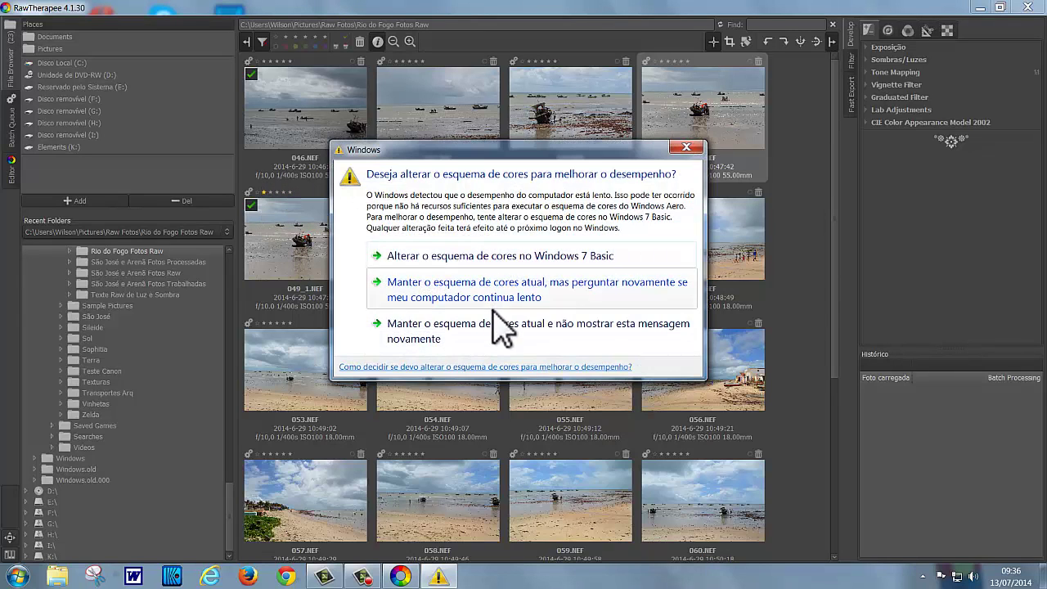
{"action": "left_click", "coordinate": [501, 331]}
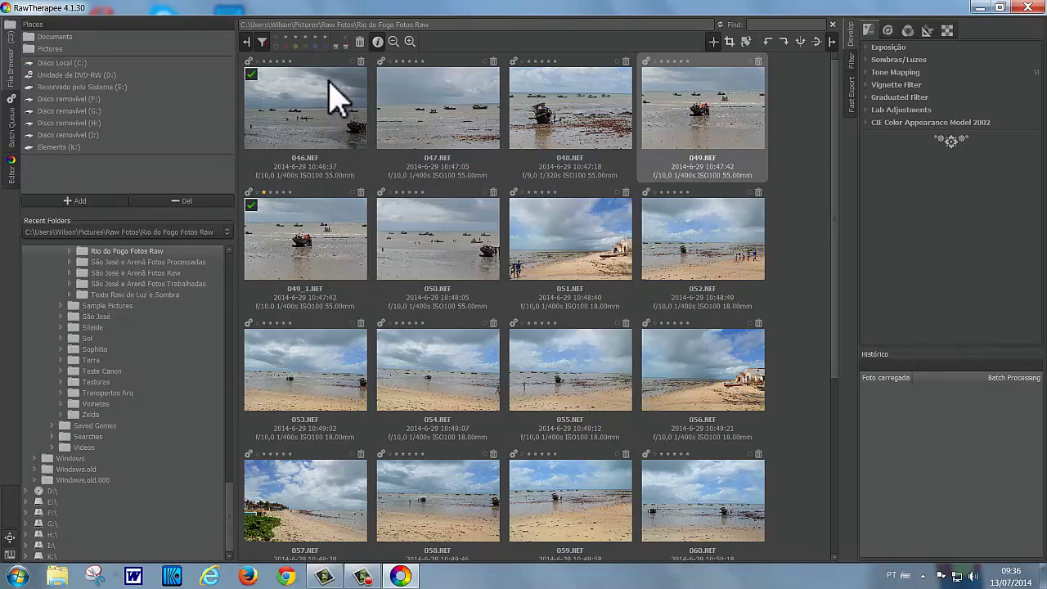
- Filter the photos to one-star rank and open 049_1.NEF in the editor with the filmstrip hidden and a larger preview
{"action": "left_click", "coordinate": [287, 38]}
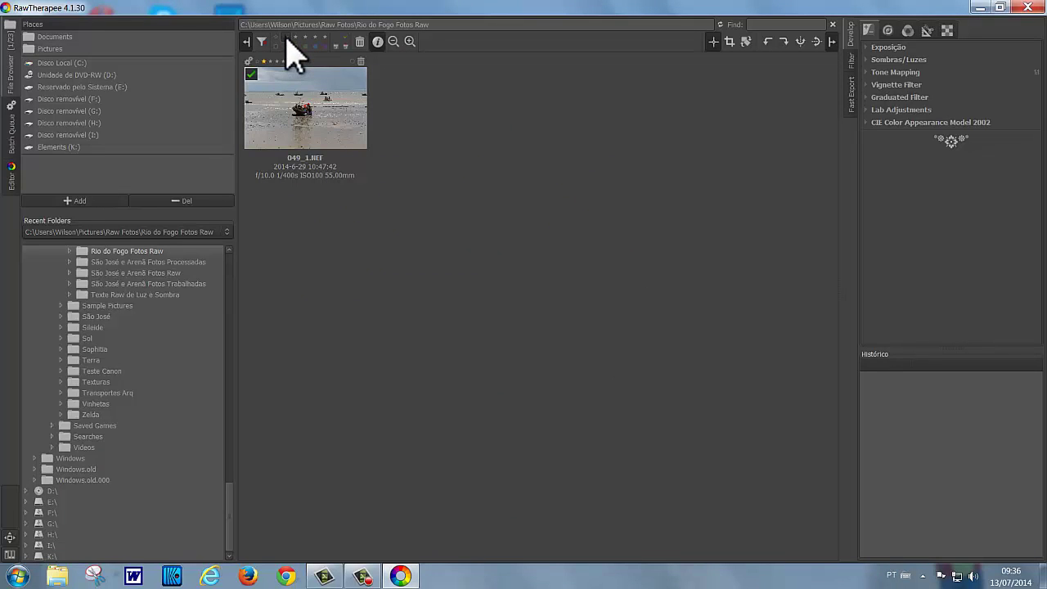
{"action": "left_click", "coordinate": [317, 140]}
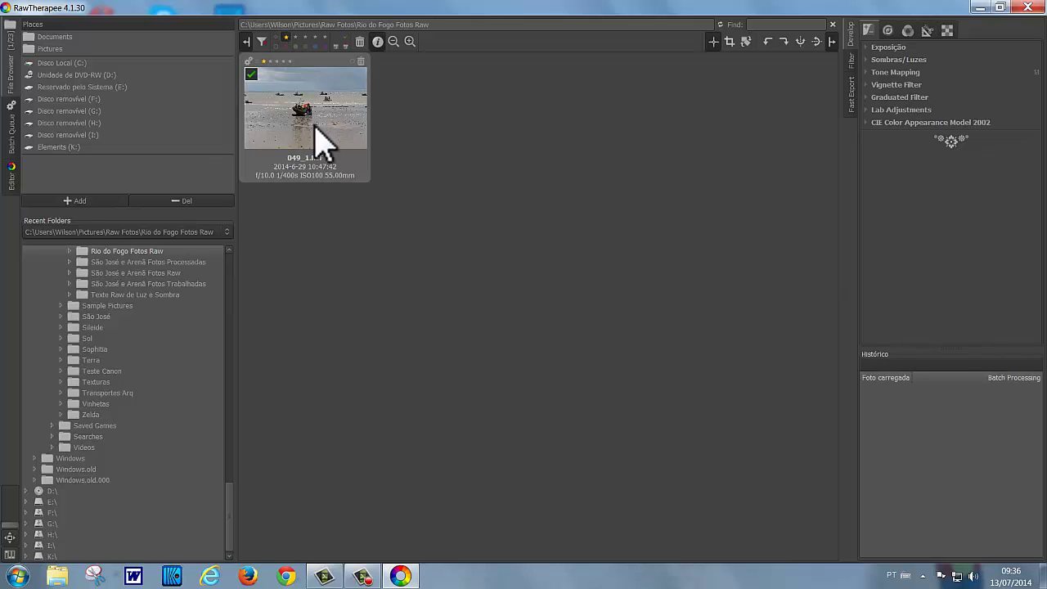
{"action": "double_click", "coordinate": [319, 141]}
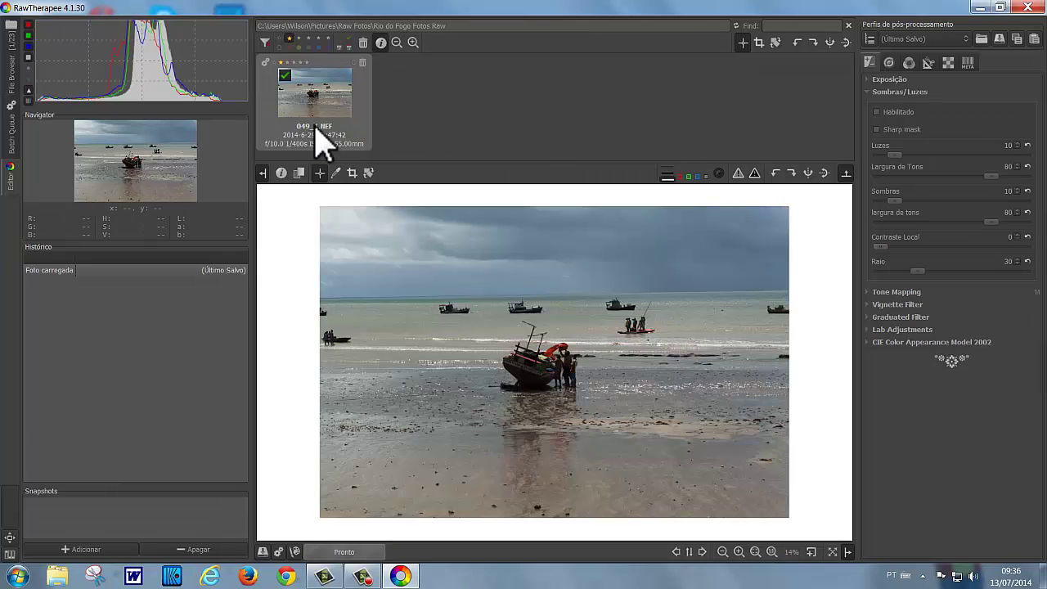
{"action": "left_click", "coordinate": [846, 173]}
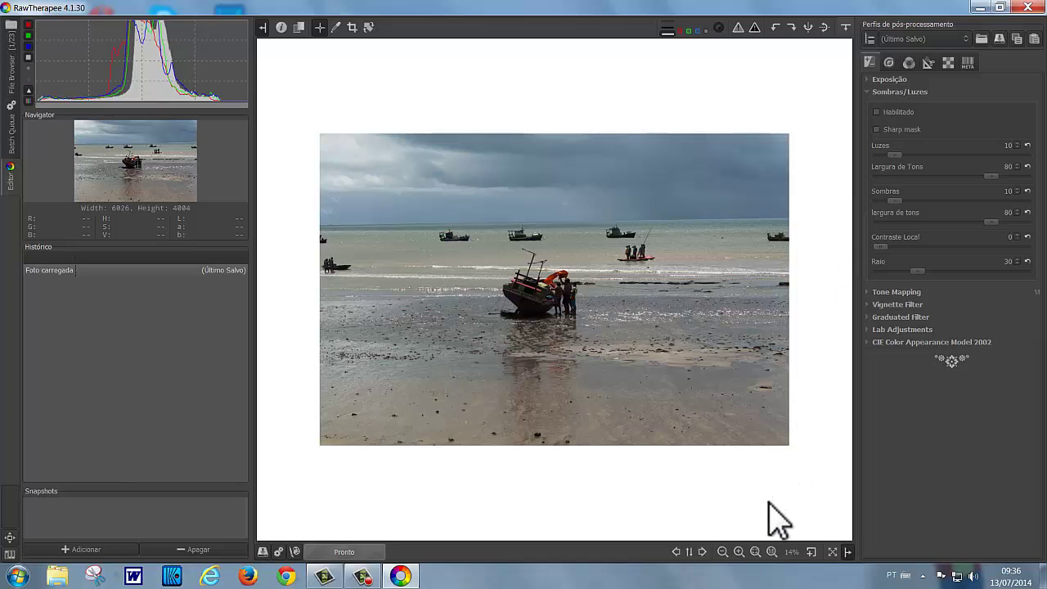
{"action": "left_click", "coordinate": [739, 550]}
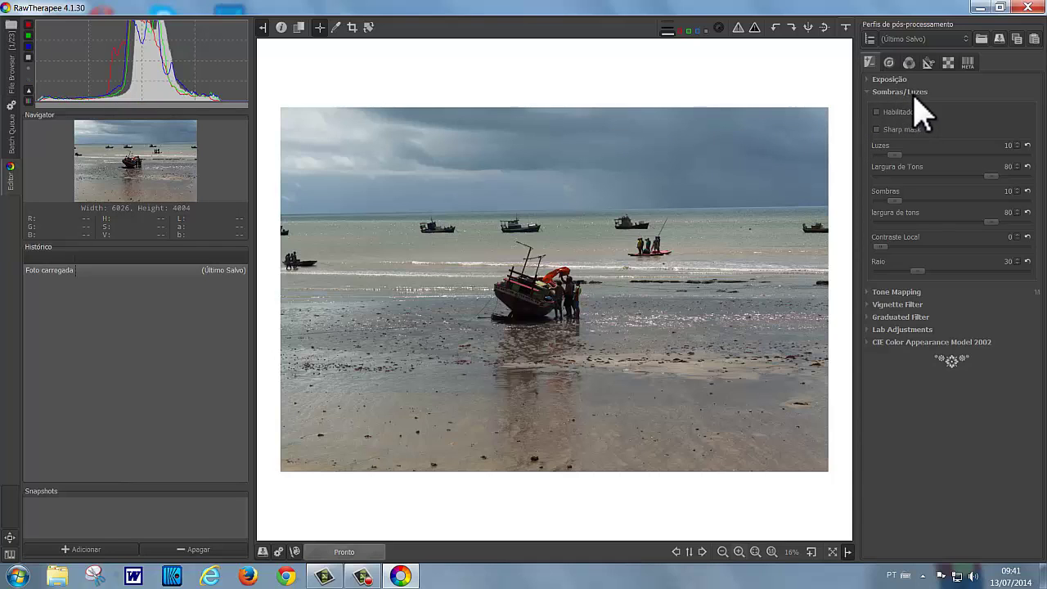
- Enable the Sombras/Luzes adjustment and its Sharp mask option after reviewing the Exposição settings
{"action": "left_click", "coordinate": [869, 92]}
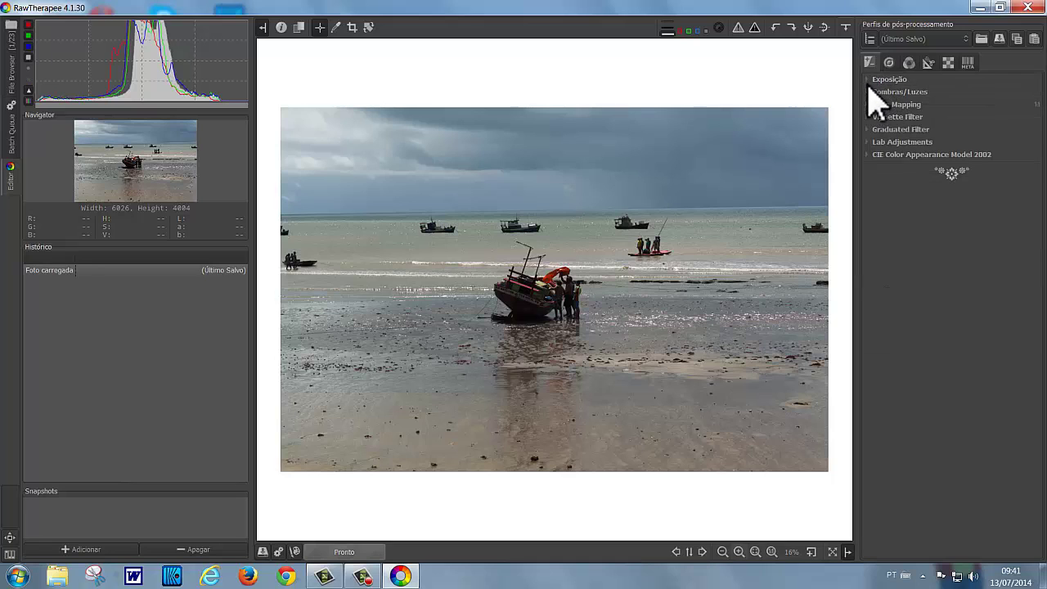
{"action": "left_click", "coordinate": [875, 82]}
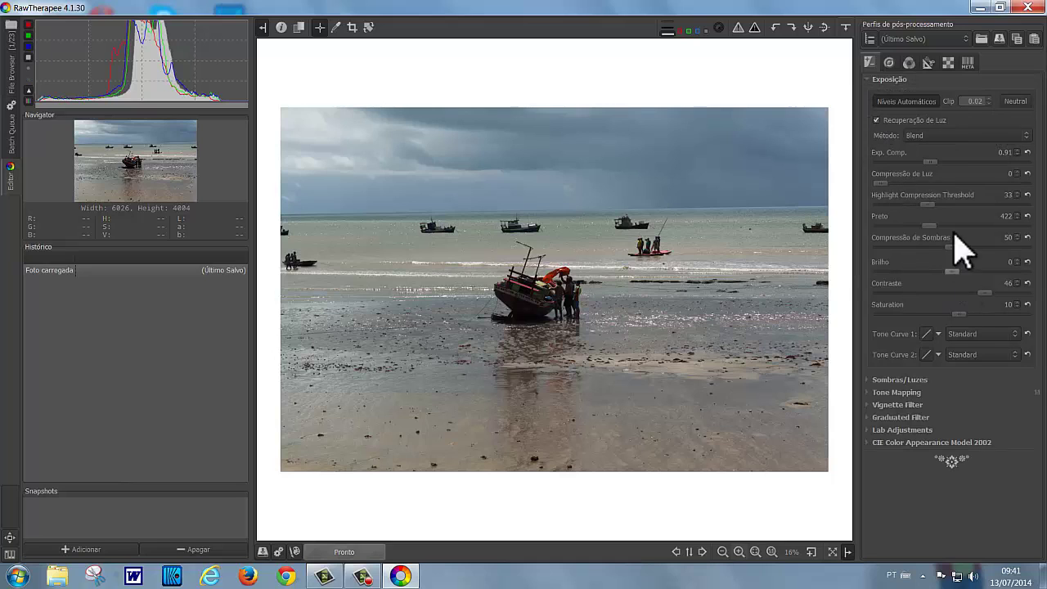
{"action": "left_click", "coordinate": [869, 79]}
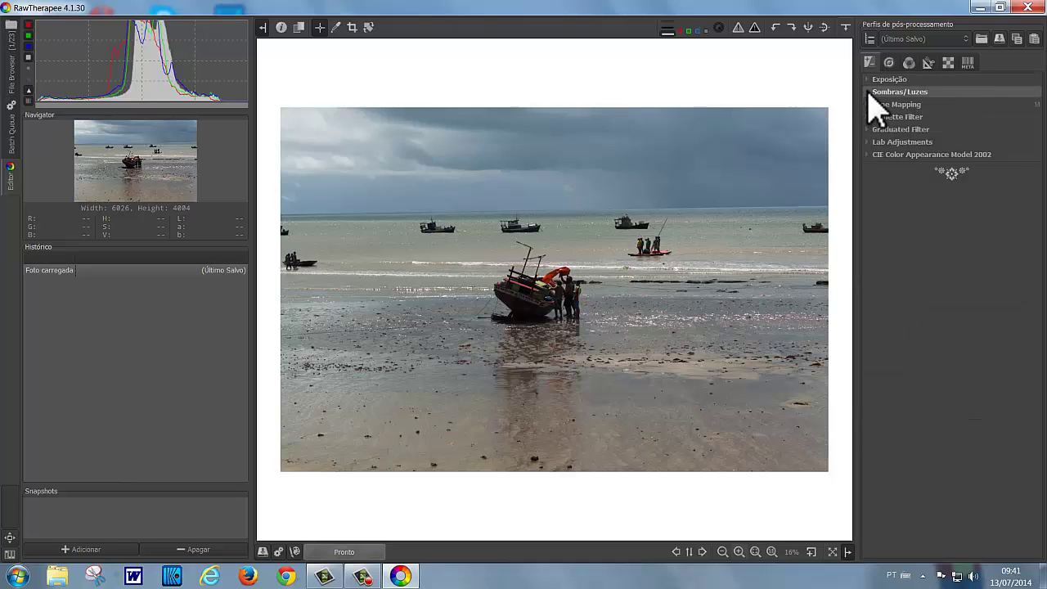
{"action": "left_click", "coordinate": [869, 92]}
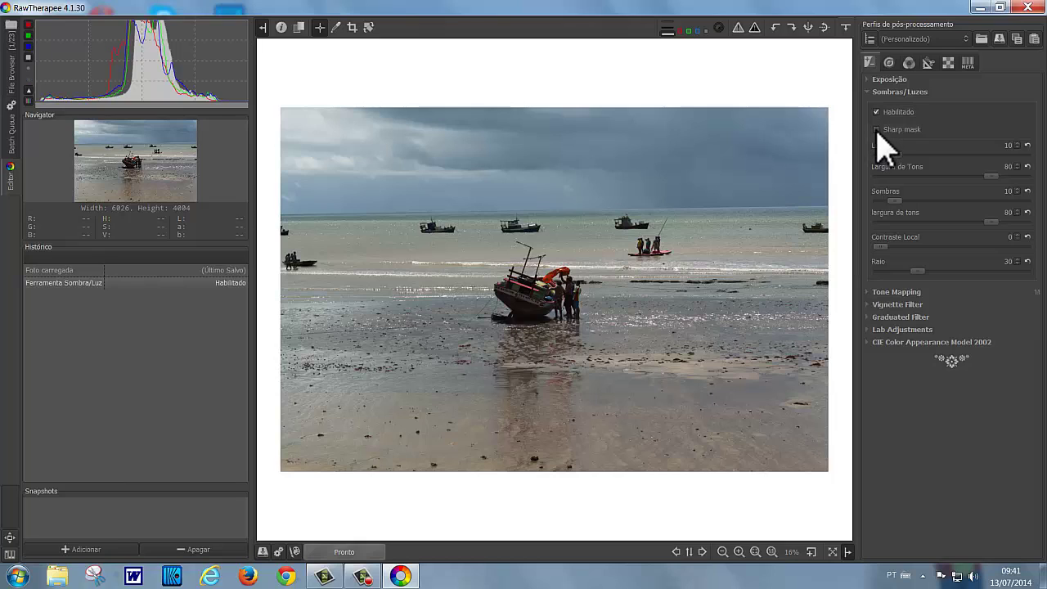
{"action": "left_click", "coordinate": [878, 130]}
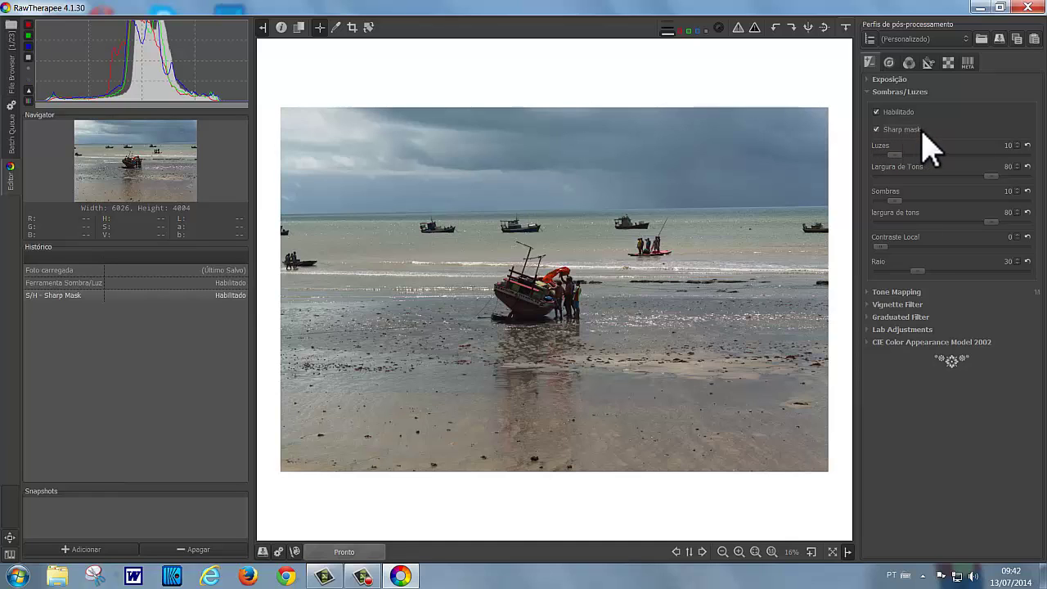
- Compare the photo with Sharp mask off and on, ending with the option enabled
{"action": "left_click", "coordinate": [877, 130]}
{"action": "left_click", "coordinate": [877, 130]}
{"action": "left_click", "coordinate": [877, 130]}
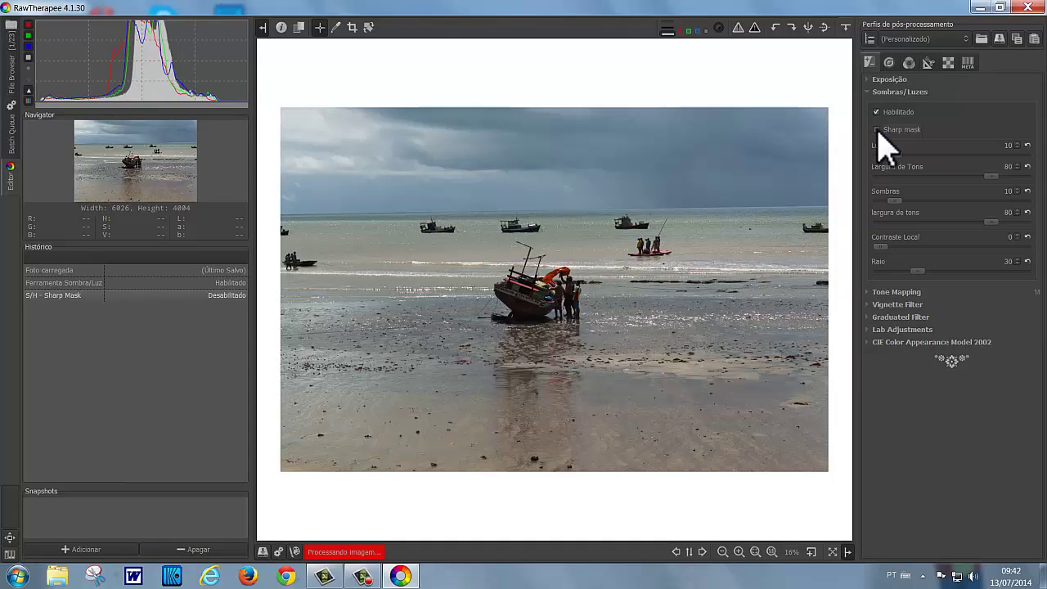
{"action": "left_click", "coordinate": [878, 133]}
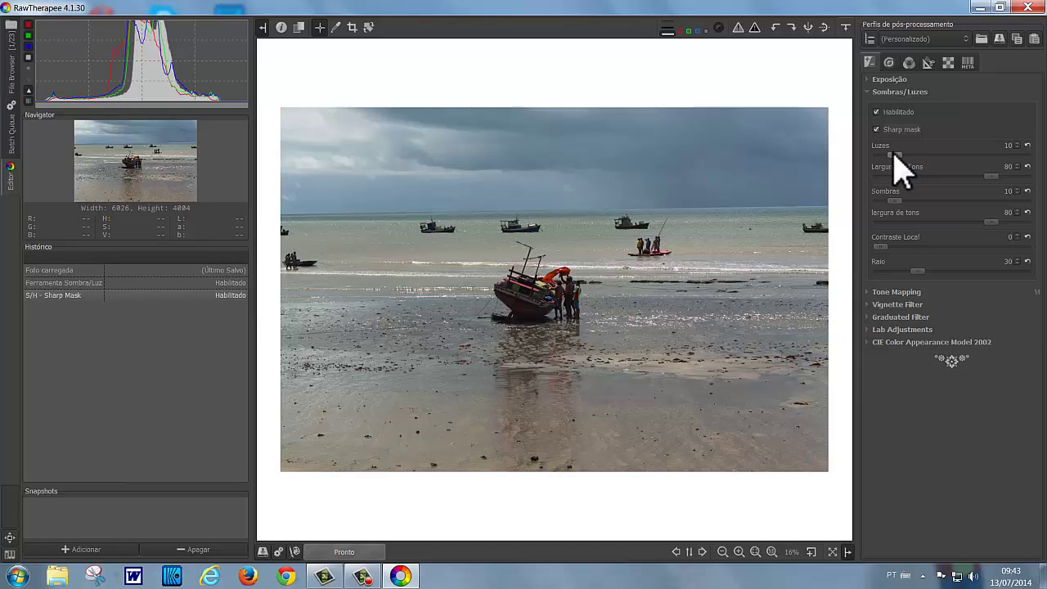
- Try Luzes at 100, 73, 0 and 17, and try the highlights' Largura de Tons at 71
{"action": "left_click_drag", "start_coordinate": [893, 155], "coordinate": [1022, 153]}
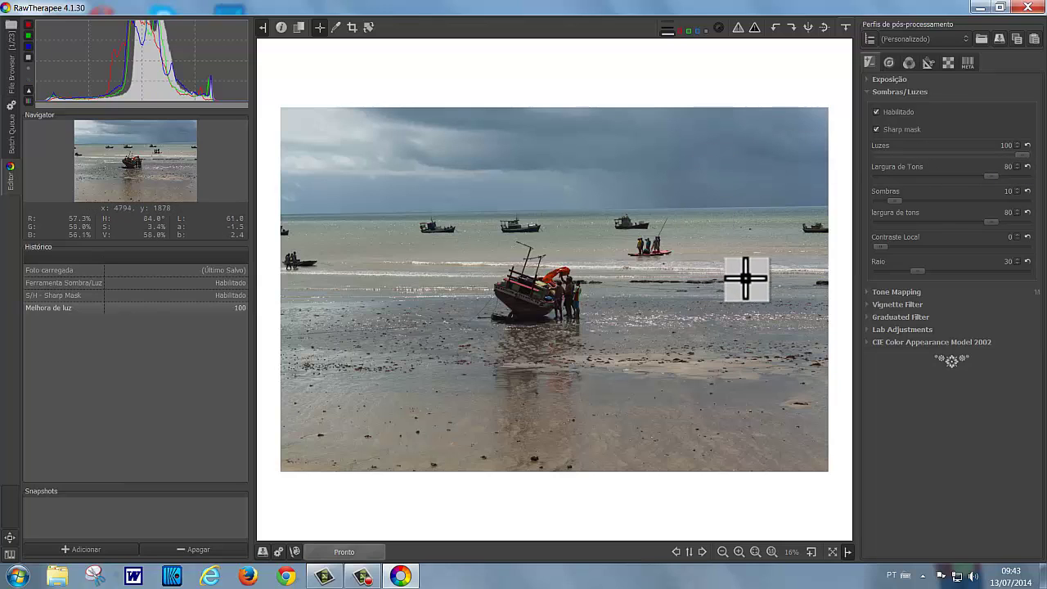
{"action": "left_click_drag", "start_coordinate": [1022, 154], "coordinate": [983, 153]}
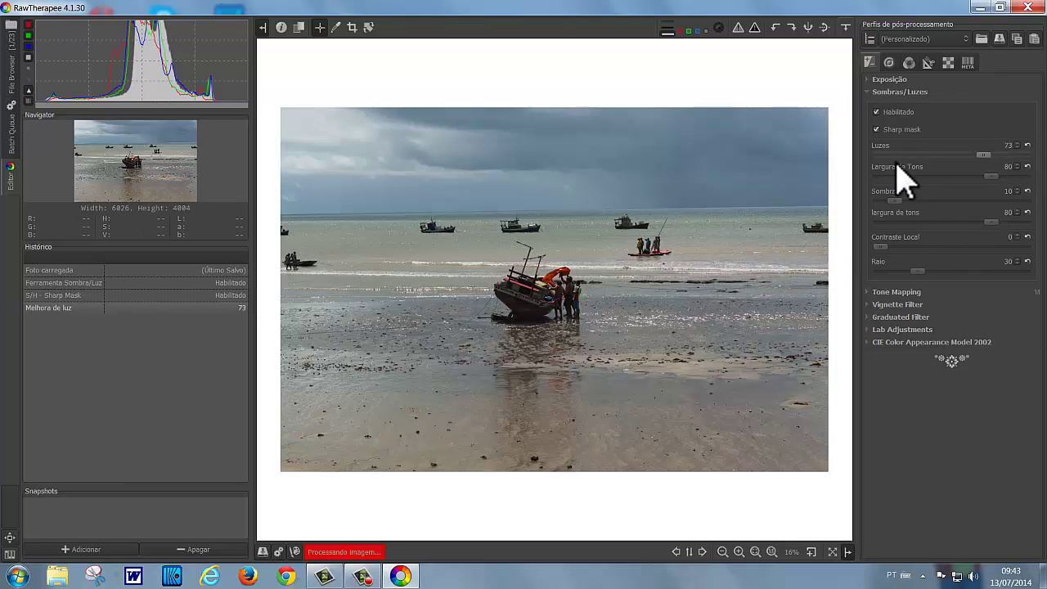
{"action": "left_click", "coordinate": [890, 156]}
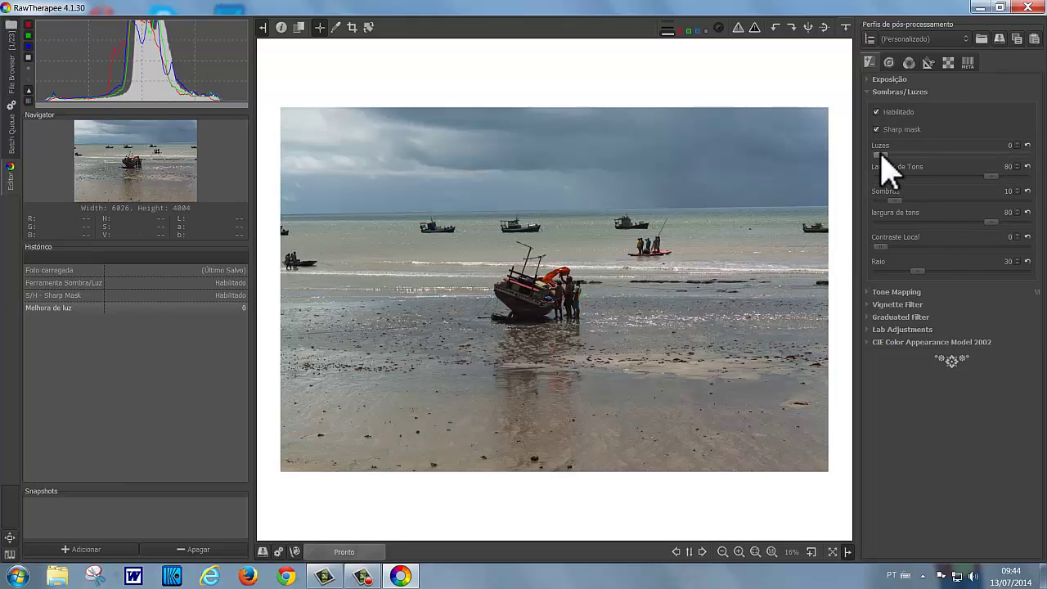
{"action": "left_click_drag", "start_coordinate": [882, 155], "coordinate": [906, 157]}
{"action": "mouse_move", "coordinate": [993, 177]}
{"action": "left_mouse_down"}
{"action": "mouse_move", "coordinate": [874, 180]}
{"action": "mouse_move", "coordinate": [1031, 177]}
{"action": "mouse_move", "coordinate": [977, 177]}
{"action": "left_mouse_up"}
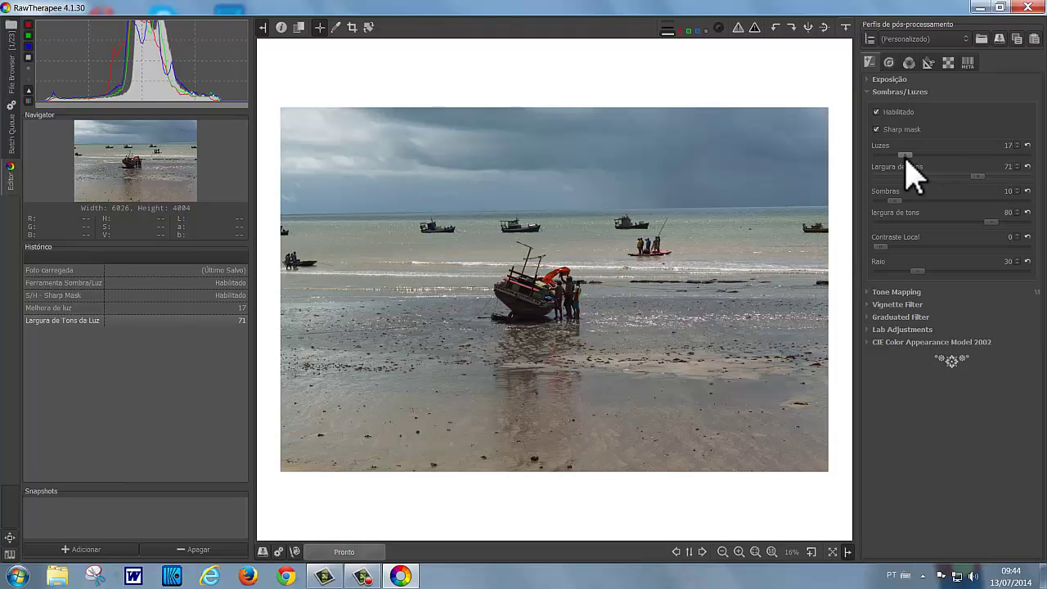
- Set Luzes to 100 and its Largura de Tons to 33, testing tonal widths from 10 to 100 and Luzes at 68
{"action": "left_click_drag", "start_coordinate": [977, 176], "coordinate": [1035, 153]}
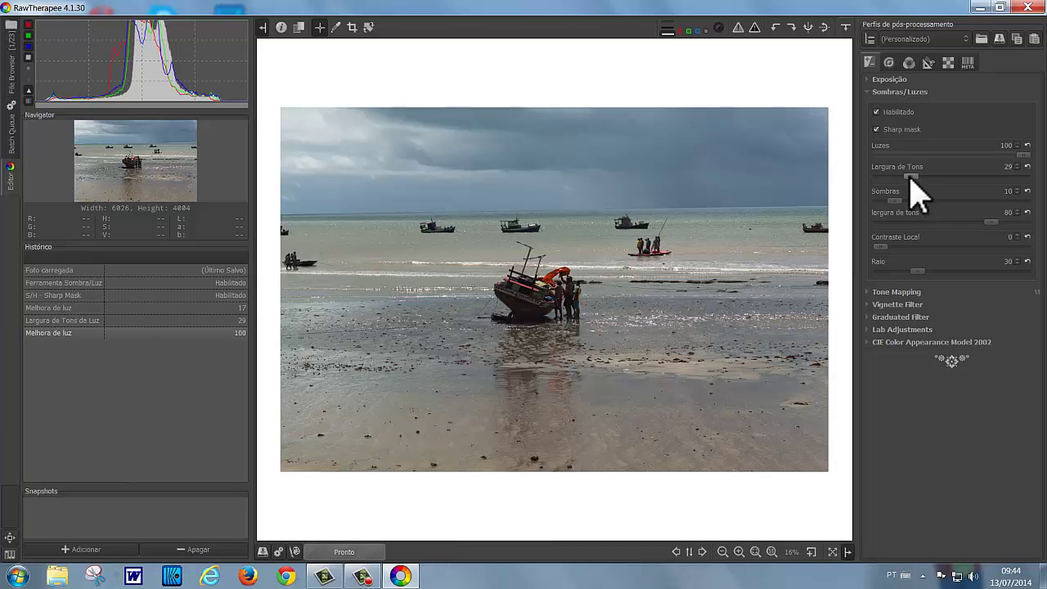
{"action": "left_click_drag", "start_coordinate": [912, 177], "coordinate": [1034, 176]}
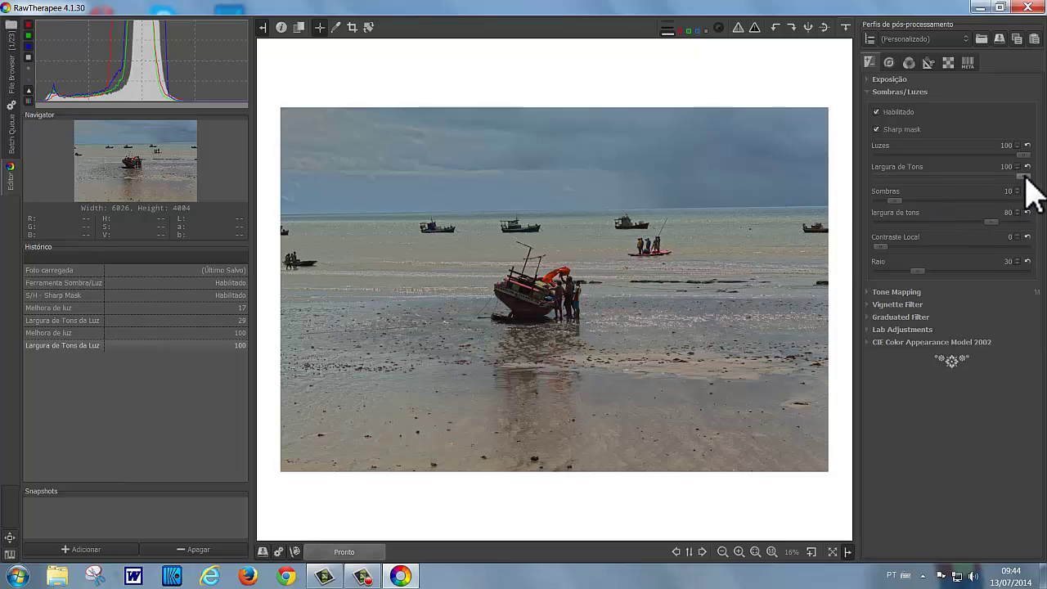
{"action": "left_click_drag", "start_coordinate": [1027, 176], "coordinate": [870, 199]}
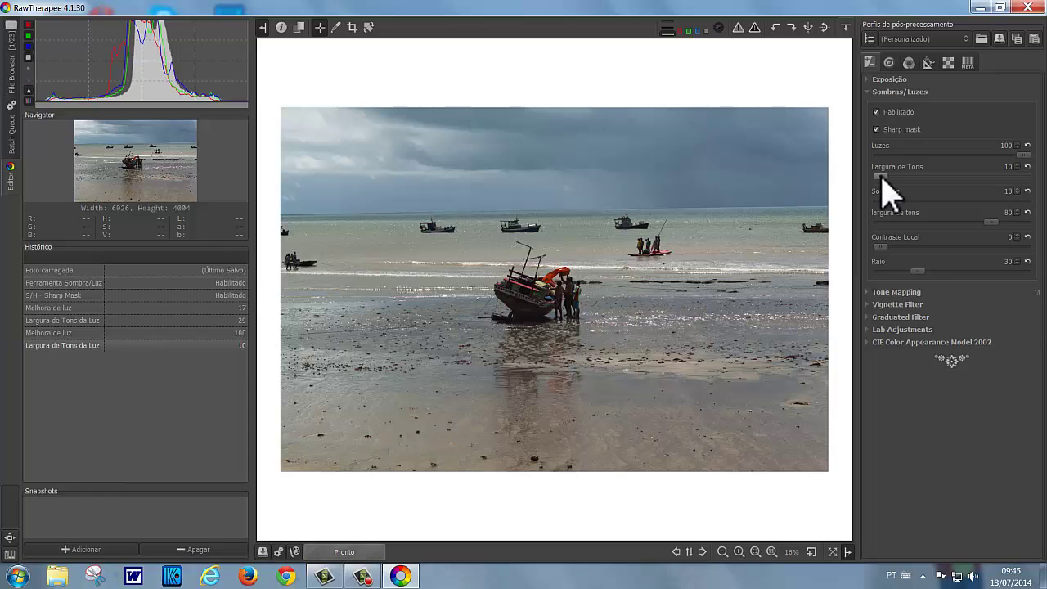
{"action": "left_click_drag", "start_coordinate": [882, 177], "coordinate": [1033, 181]}
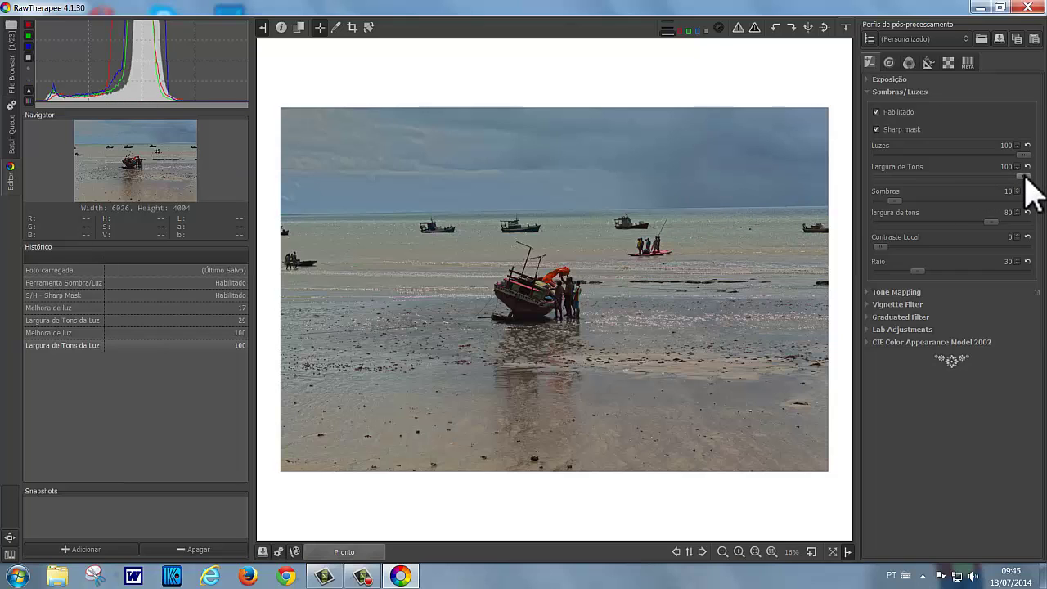
{"action": "left_click_drag", "start_coordinate": [1027, 175], "coordinate": [915, 177]}
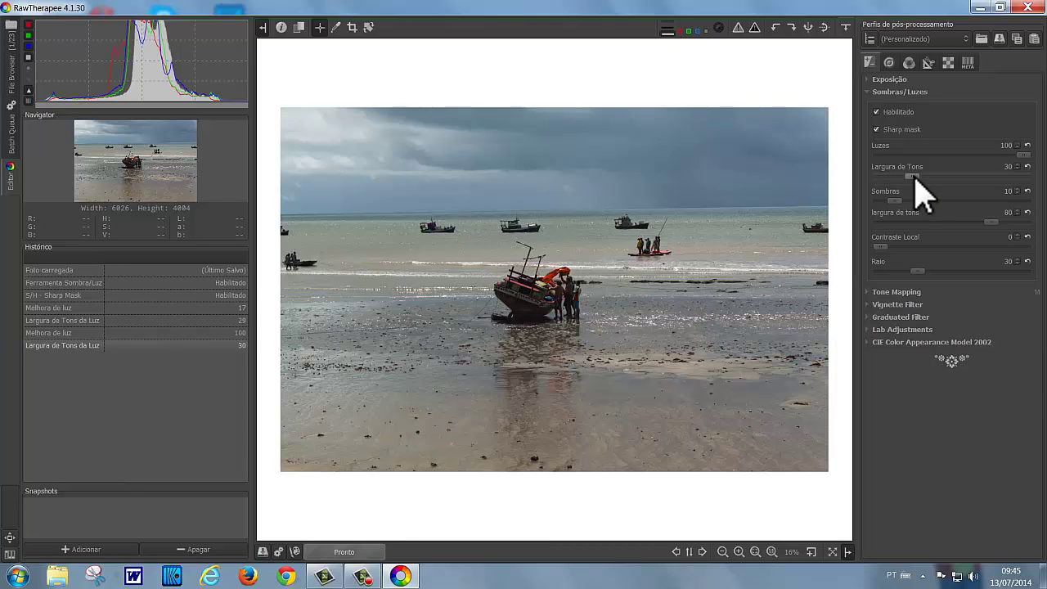
{"action": "mouse_move", "coordinate": [915, 180]}
{"action": "left_mouse_down"}
{"action": "mouse_move", "coordinate": [952, 179]}
{"action": "mouse_move", "coordinate": [920, 179]}
{"action": "left_mouse_up"}
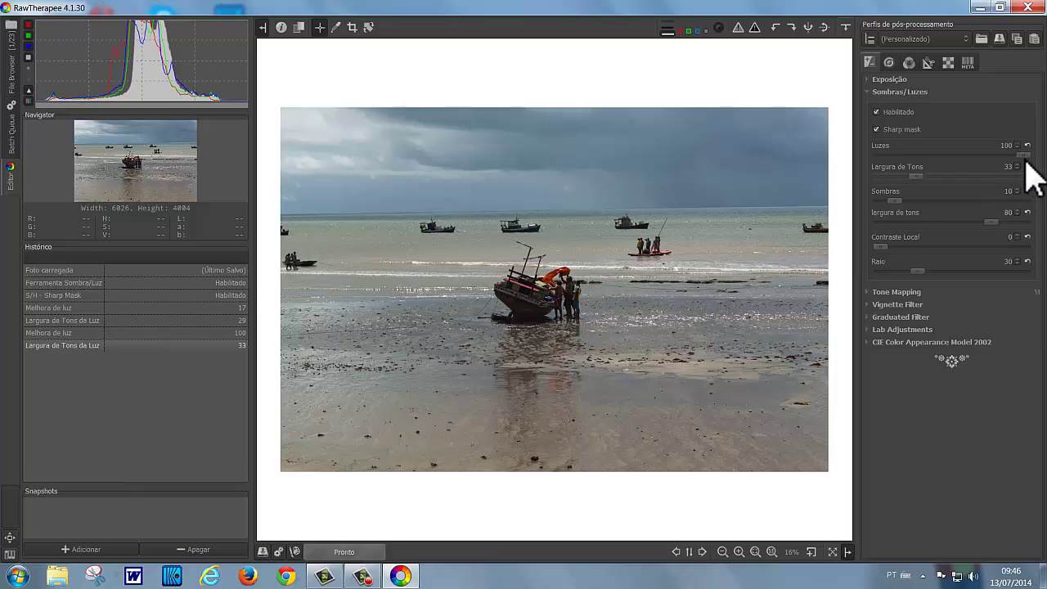
{"action": "left_click_drag", "start_coordinate": [1024, 155], "coordinate": [980, 156]}
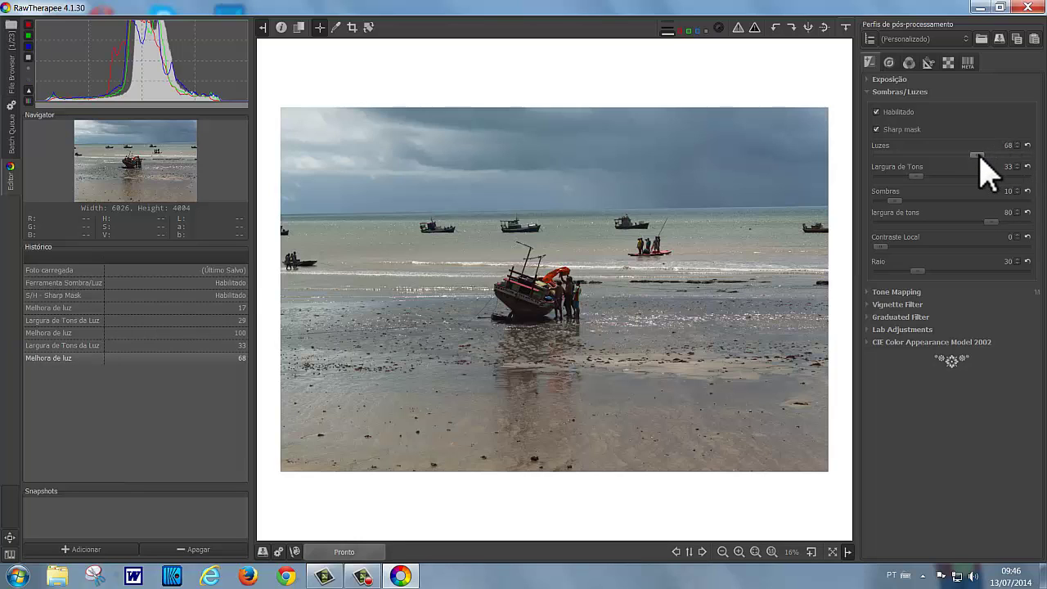
{"action": "left_click_drag", "start_coordinate": [980, 156], "coordinate": [1029, 158]}
- Set Sombras to 58 after trying it at 100, 81 and 65
{"action": "left_click_drag", "start_coordinate": [894, 202], "coordinate": [1039, 205]}
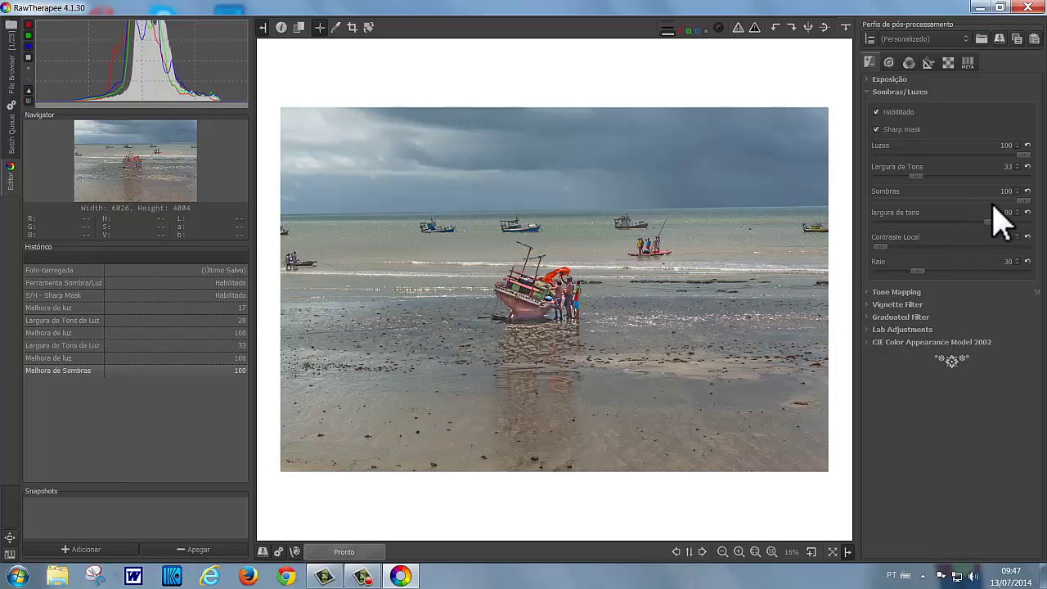
{"action": "mouse_move", "coordinate": [1021, 201]}
{"action": "left_mouse_down"}
{"action": "mouse_move", "coordinate": [974, 200]}
{"action": "mouse_move", "coordinate": [1023, 200]}
{"action": "left_mouse_up"}
{"action": "left_click_drag", "start_coordinate": [1023, 200], "coordinate": [1001, 200]}
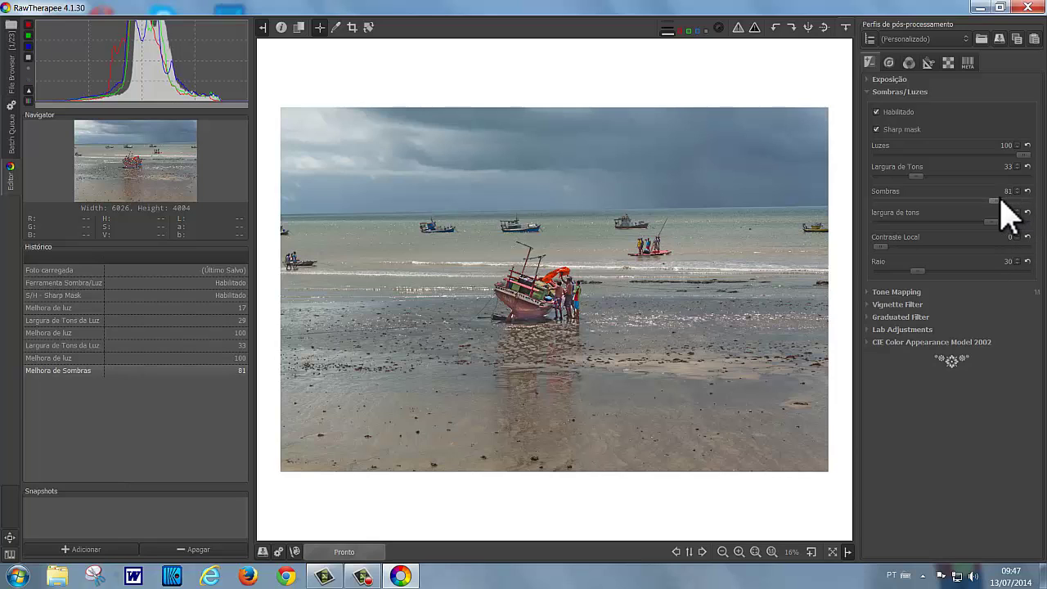
{"action": "left_click_drag", "start_coordinate": [1001, 200], "coordinate": [978, 201]}
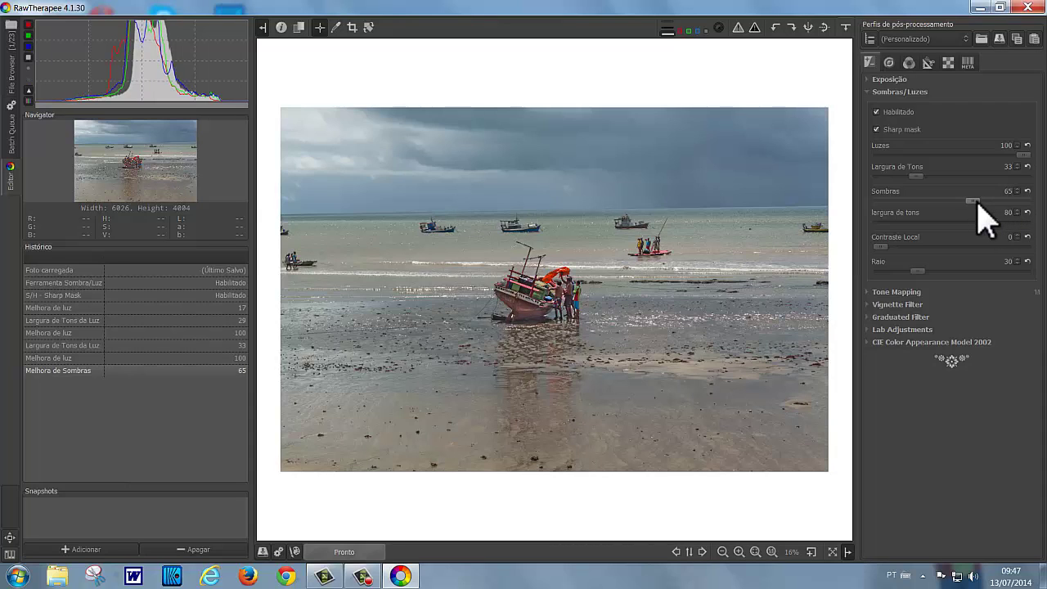
{"action": "left_click_drag", "start_coordinate": [978, 205], "coordinate": [969, 204]}
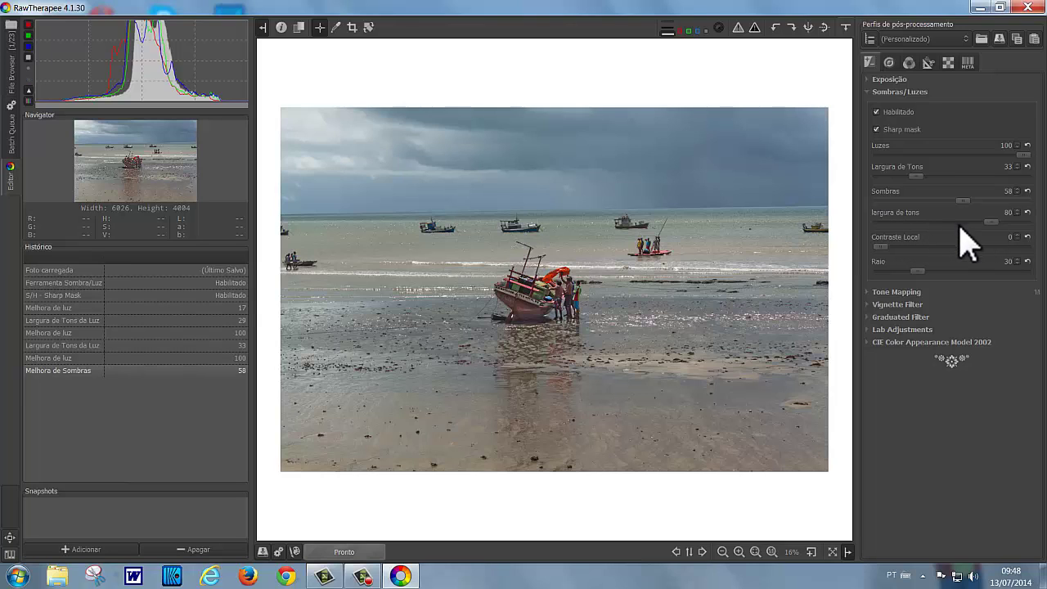
- Try the shadows' largura de tons at 10, and set it to 100
{"action": "left_click_drag", "start_coordinate": [992, 223], "coordinate": [881, 222]}
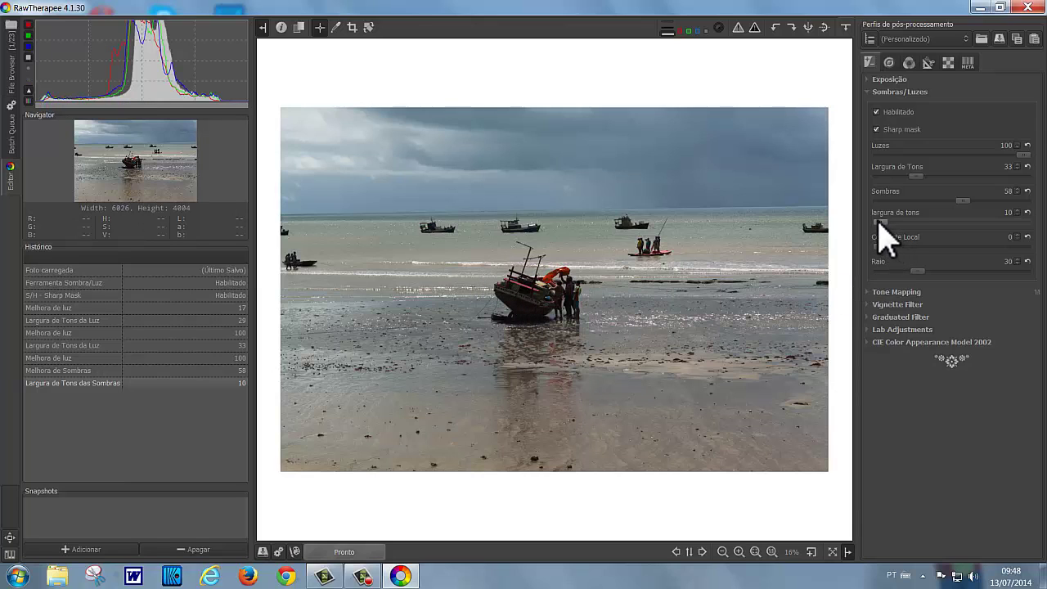
{"action": "left_click_drag", "start_coordinate": [880, 222], "coordinate": [1037, 230]}
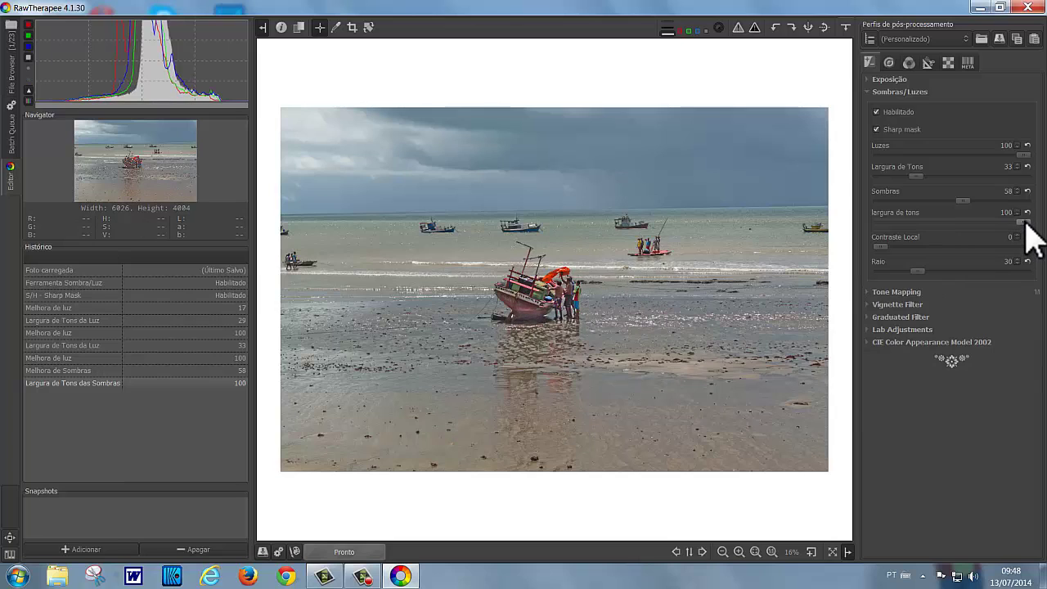
- Set the shadows' largura de tons to 69 after trying it at 10 and 71
{"action": "left_click_drag", "start_coordinate": [1025, 223], "coordinate": [848, 223]}
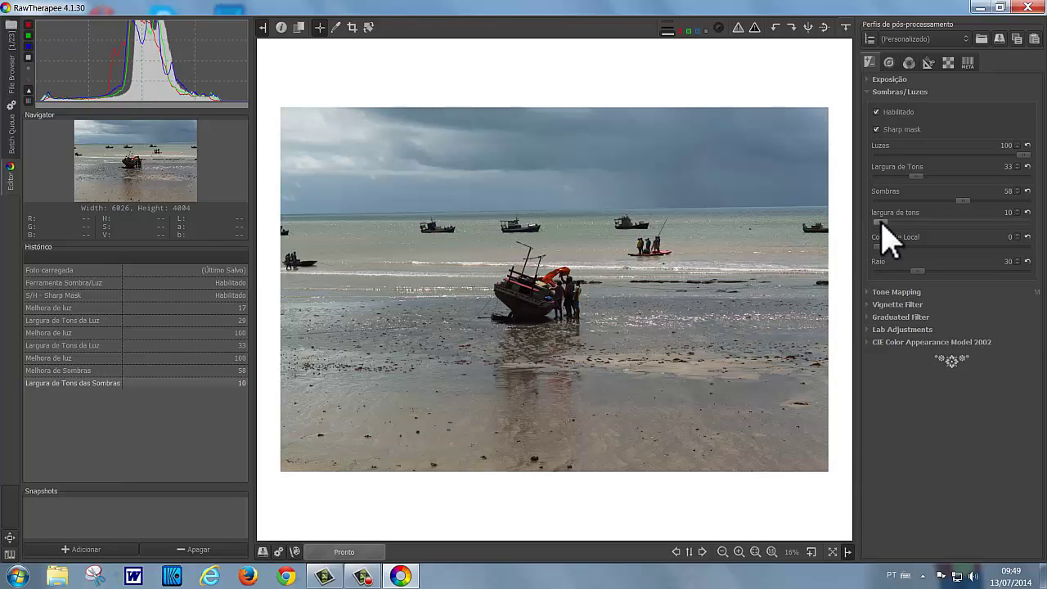
{"action": "left_click_drag", "start_coordinate": [882, 222], "coordinate": [979, 231]}
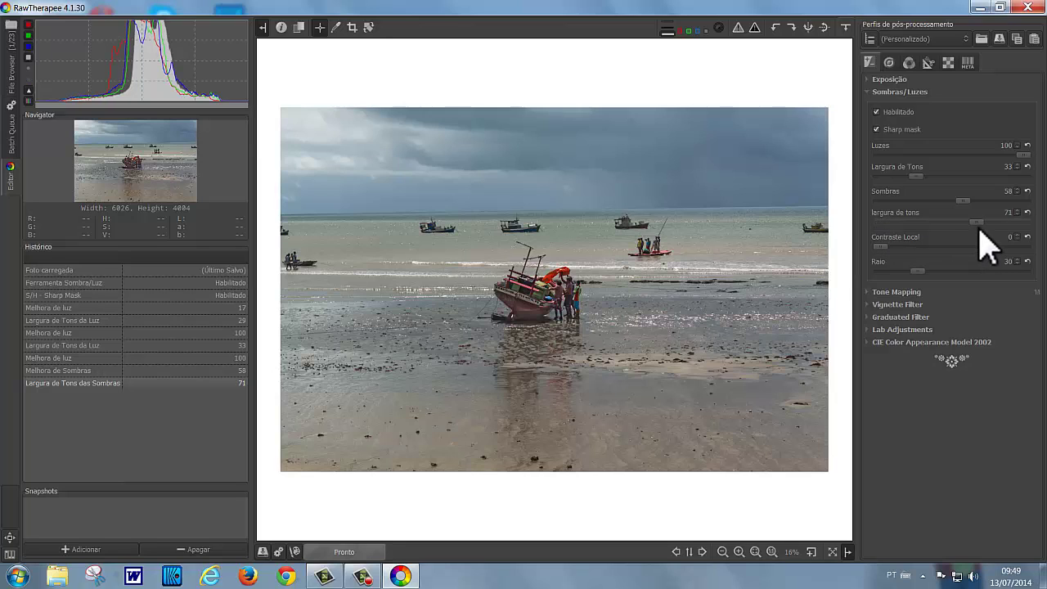
{"action": "left_click_drag", "start_coordinate": [975, 226], "coordinate": [974, 222]}
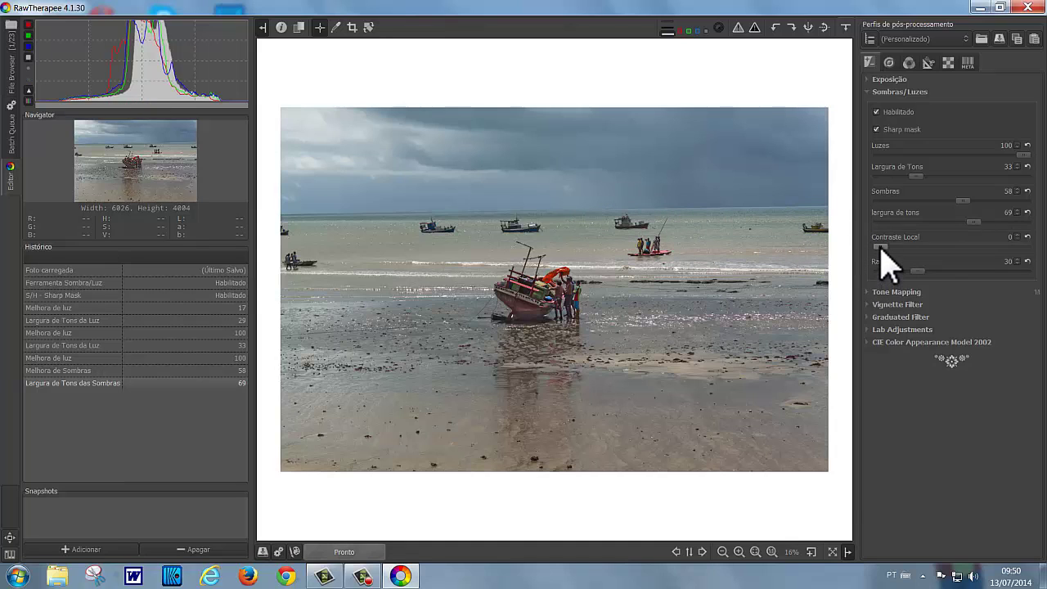
- Set Contraste Local to 62 after trying 100 and 67, and try Raio at 100 and 5
{"action": "left_click_drag", "start_coordinate": [880, 246], "coordinate": [1029, 248]}
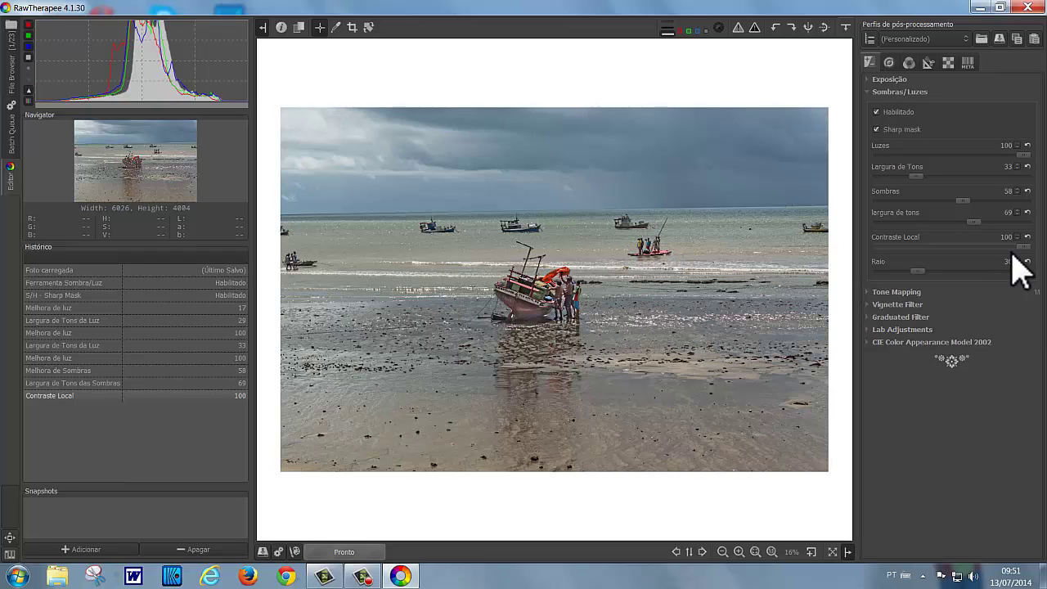
{"action": "left_click_drag", "start_coordinate": [1025, 245], "coordinate": [979, 245]}
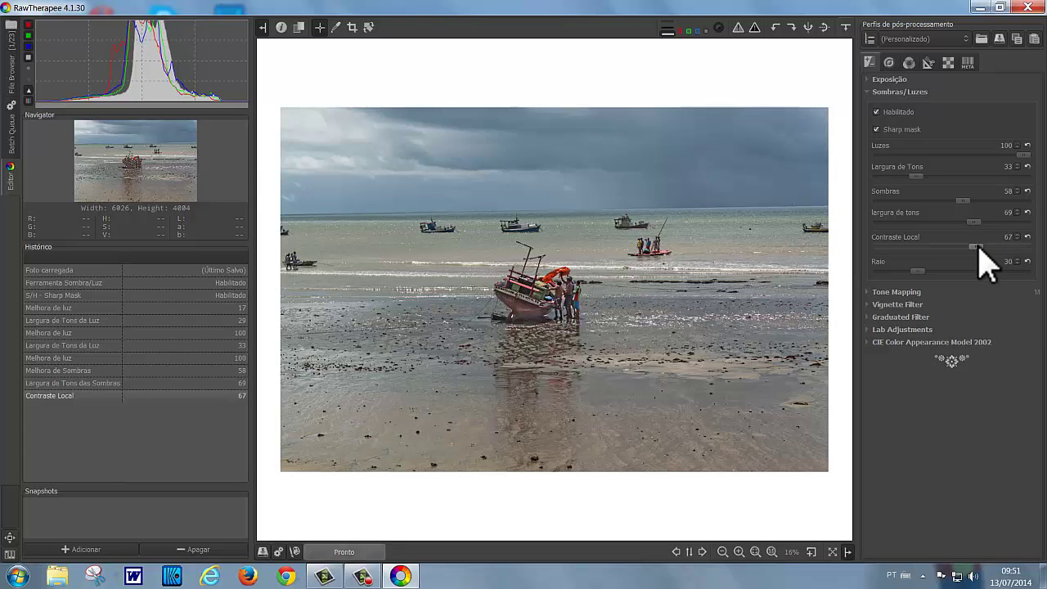
{"action": "mouse_move", "coordinate": [980, 246]}
{"action": "left_mouse_down"}
{"action": "mouse_move", "coordinate": [932, 247]}
{"action": "mouse_move", "coordinate": [973, 247]}
{"action": "left_mouse_up"}
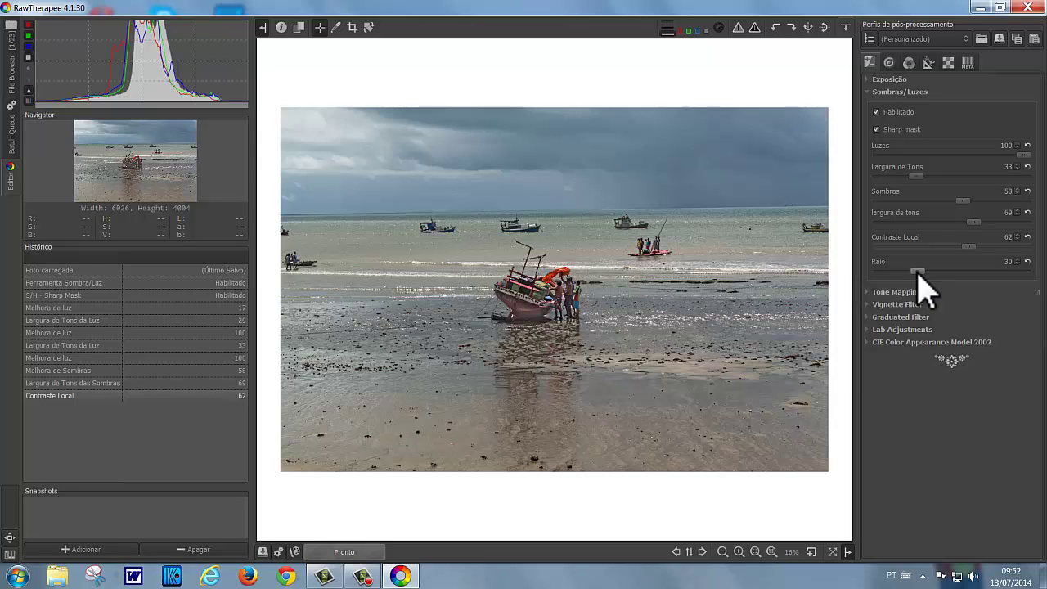
{"action": "left_click_drag", "start_coordinate": [918, 272], "coordinate": [1037, 279]}
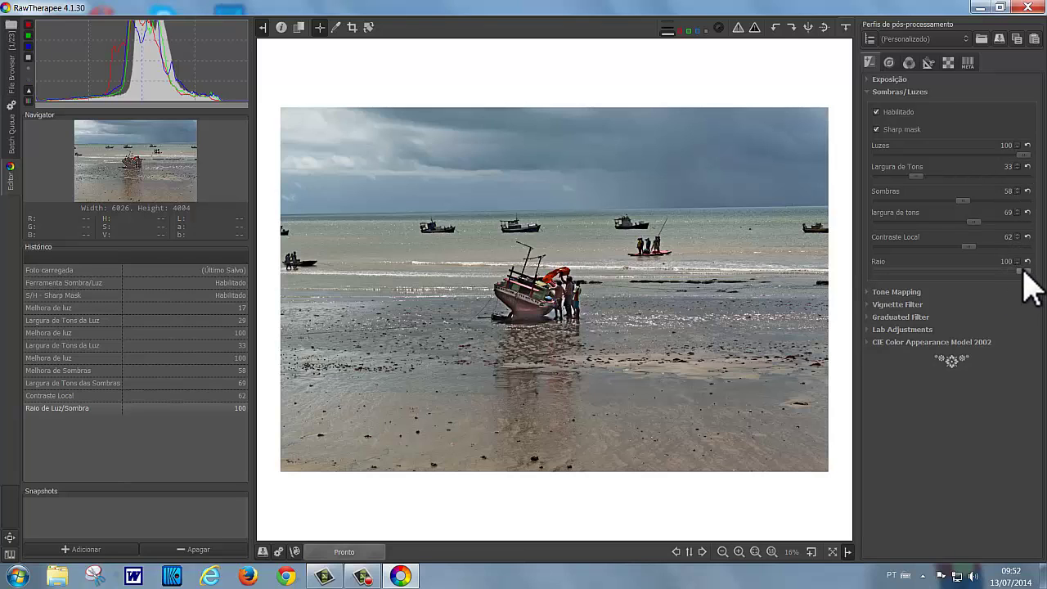
{"action": "left_click_drag", "start_coordinate": [1024, 269], "coordinate": [863, 269]}
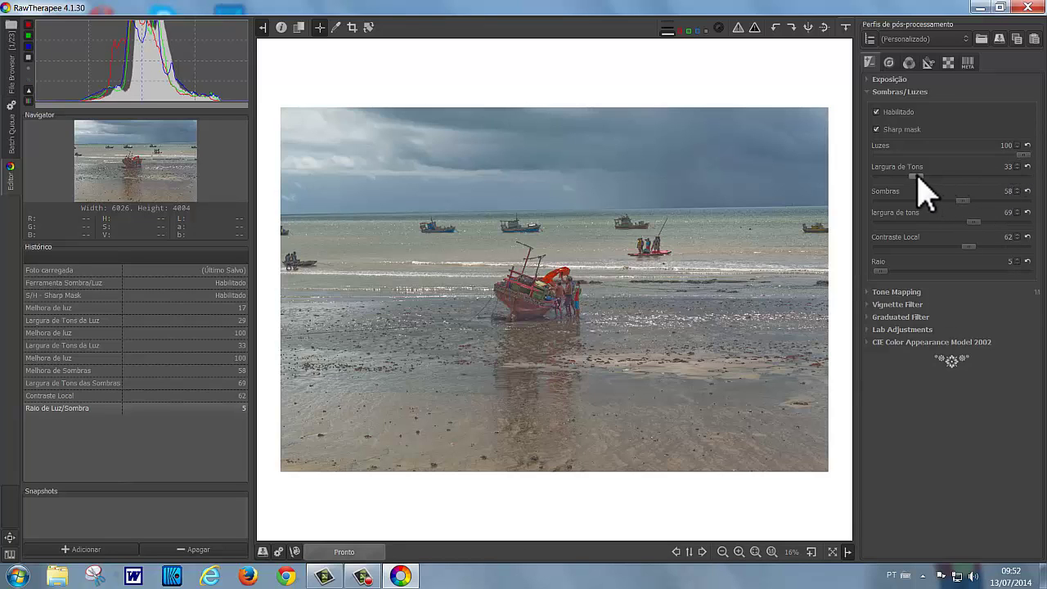
- Raise the highlights' Largura de Tons, Sombras, the shadows' largura de tons and Contraste Local to 100 each
{"action": "left_click_drag", "start_coordinate": [917, 175], "coordinate": [1033, 175]}
{"action": "left_click_drag", "start_coordinate": [964, 200], "coordinate": [1035, 205]}
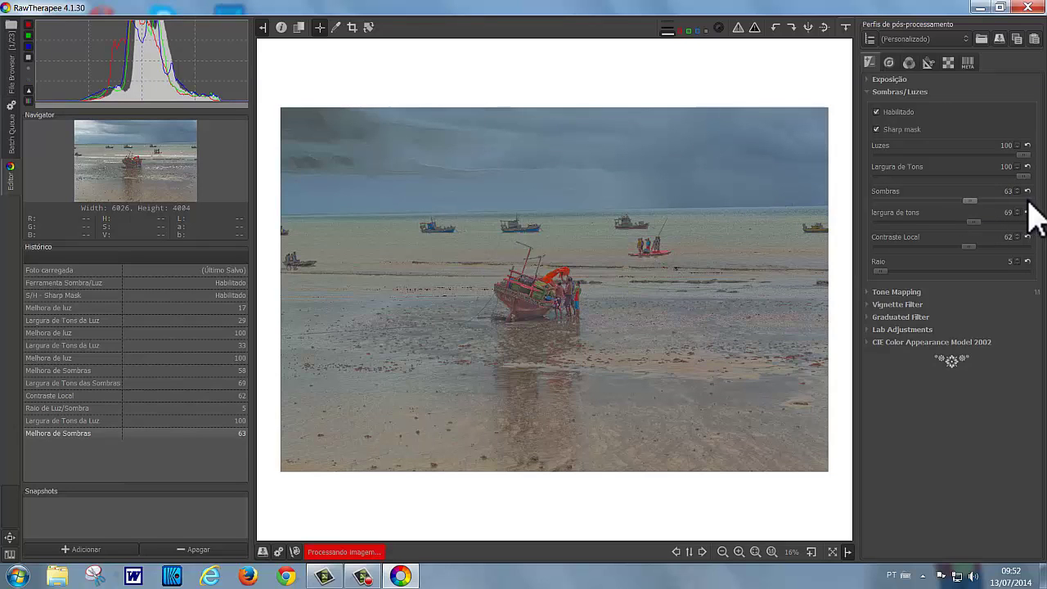
{"action": "left_click_drag", "start_coordinate": [974, 220], "coordinate": [1023, 222]}
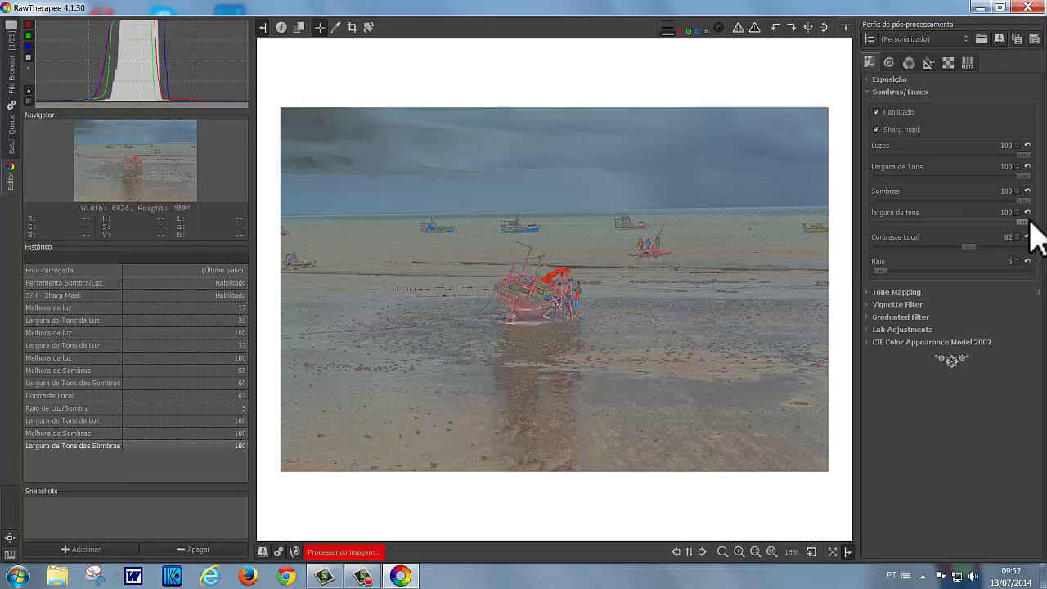
{"action": "left_click_drag", "start_coordinate": [971, 247], "coordinate": [1034, 247]}
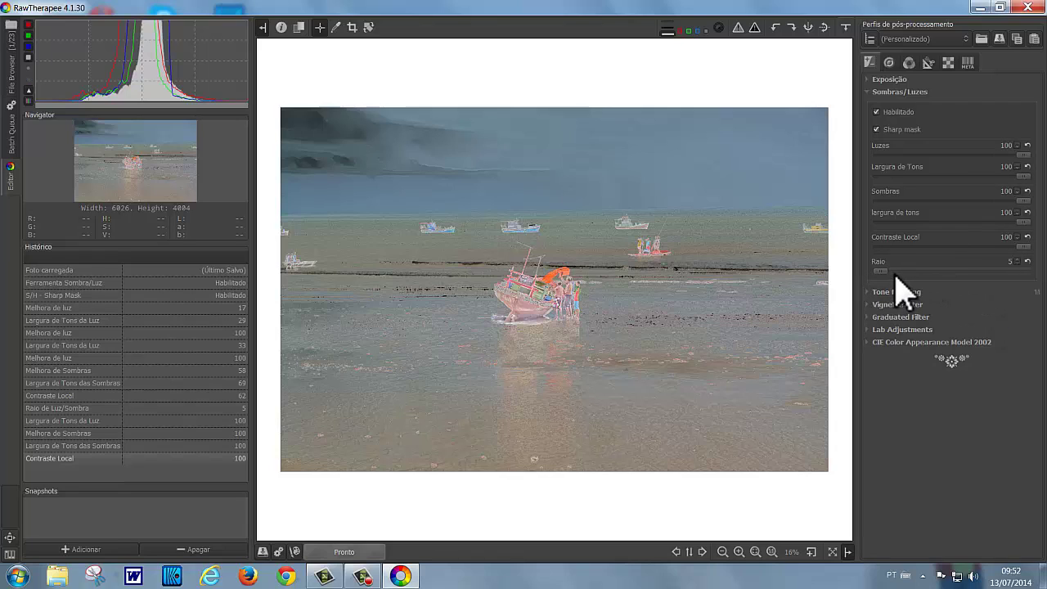
- Set Raio to 40 after trying it at 100 and 54
{"action": "left_click_drag", "start_coordinate": [880, 271], "coordinate": [1034, 274]}
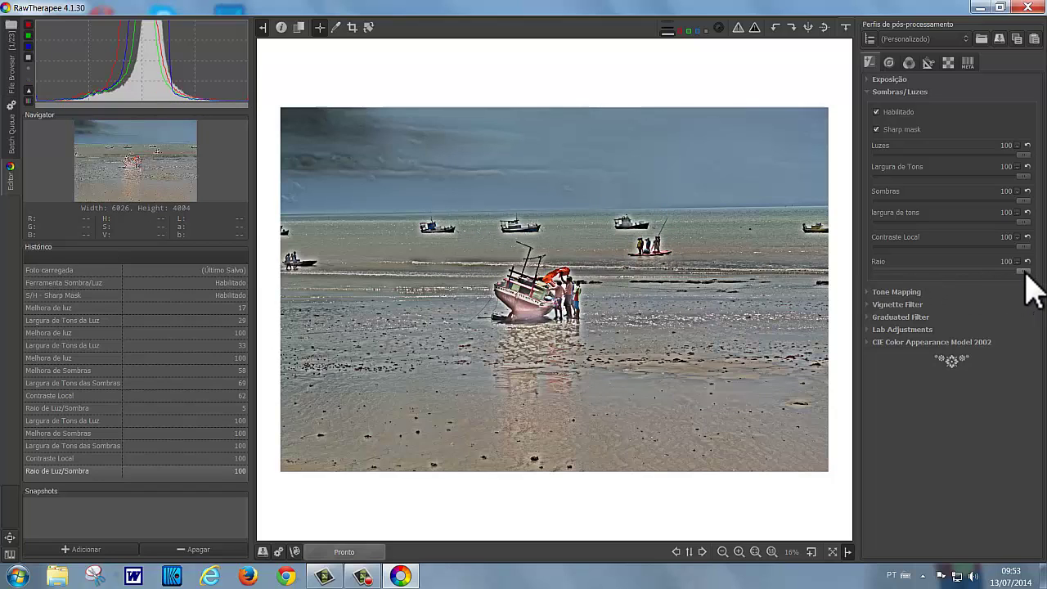
{"action": "left_click_drag", "start_coordinate": [1024, 271], "coordinate": [954, 272]}
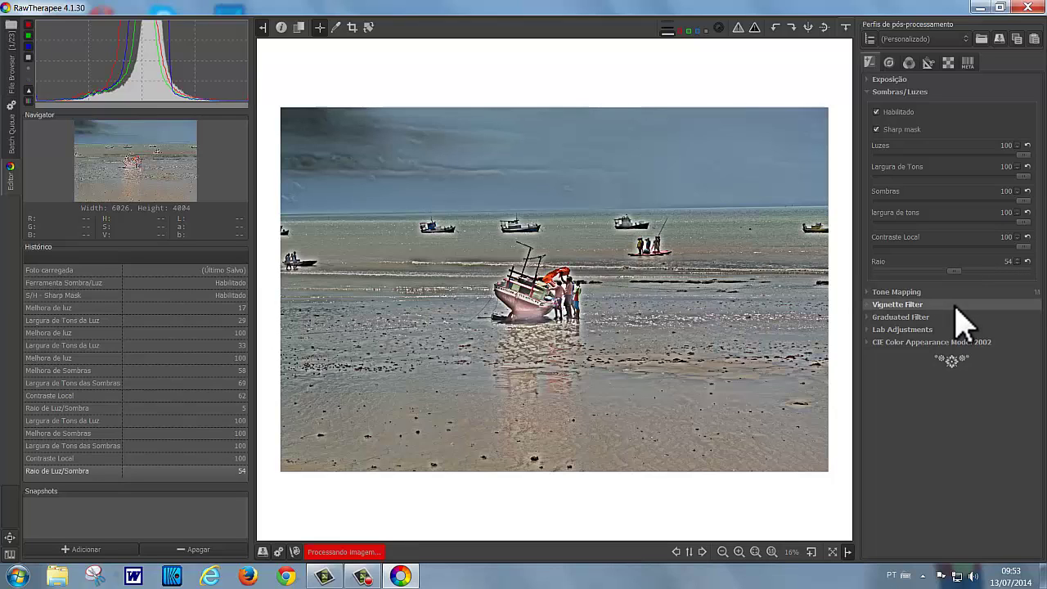
{"action": "left_click_drag", "start_coordinate": [956, 272], "coordinate": [933, 273]}
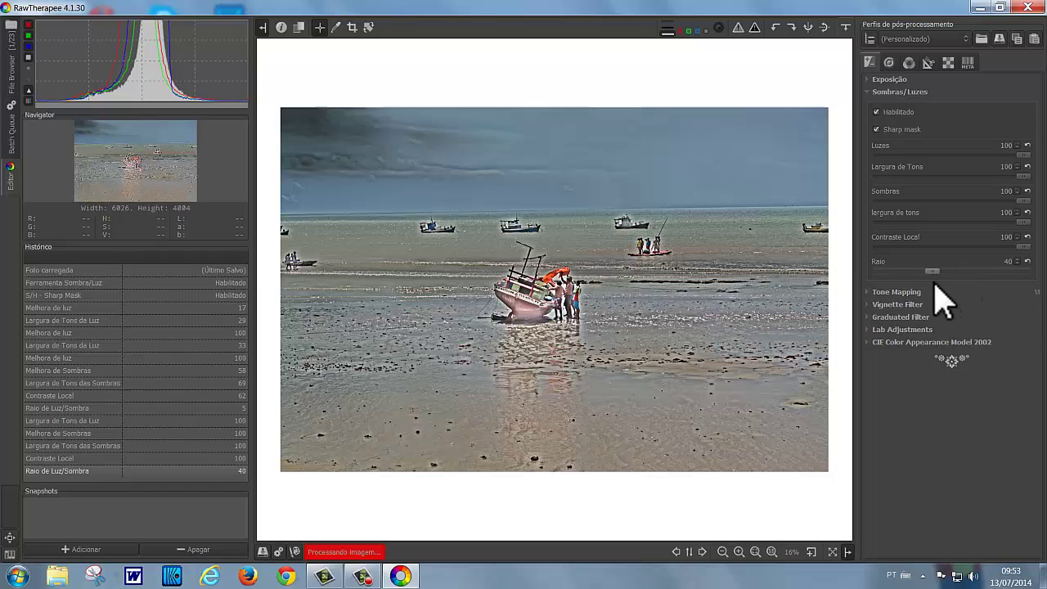